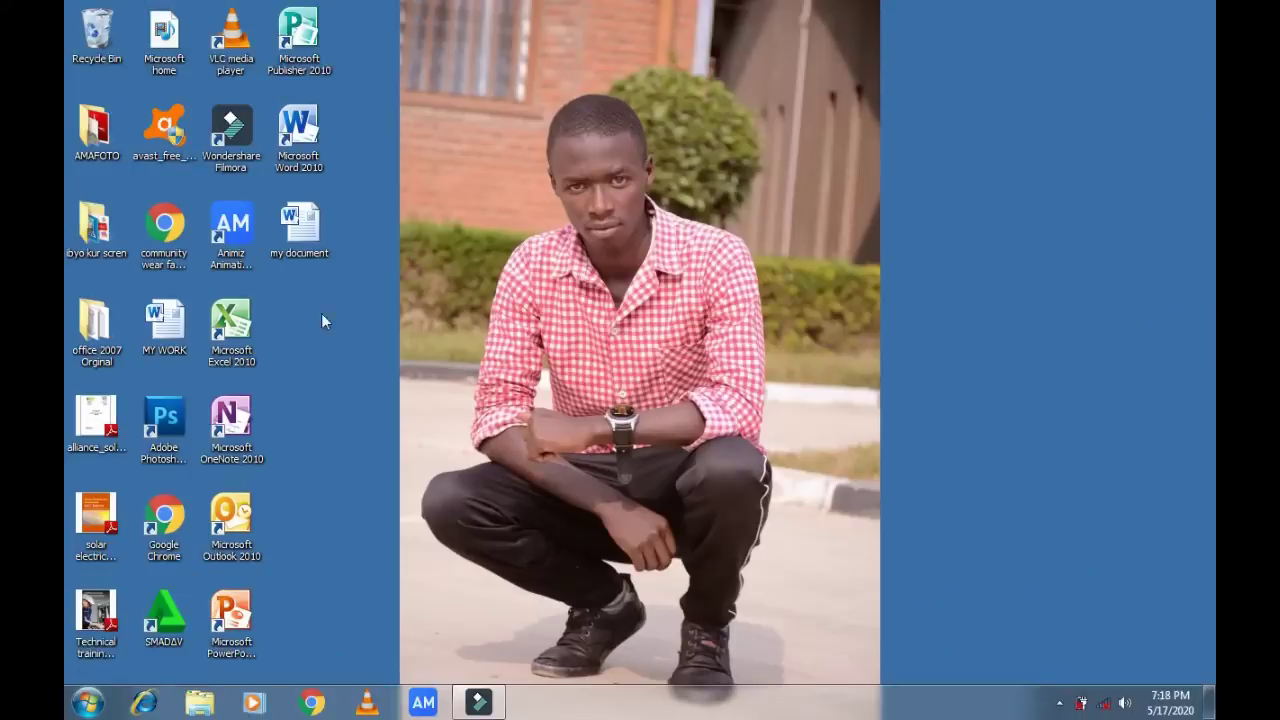
Try opening the MY WORK document with a password, dismiss the incorrect-password error, and close Word.
double_click(160, 350)
text(**********)
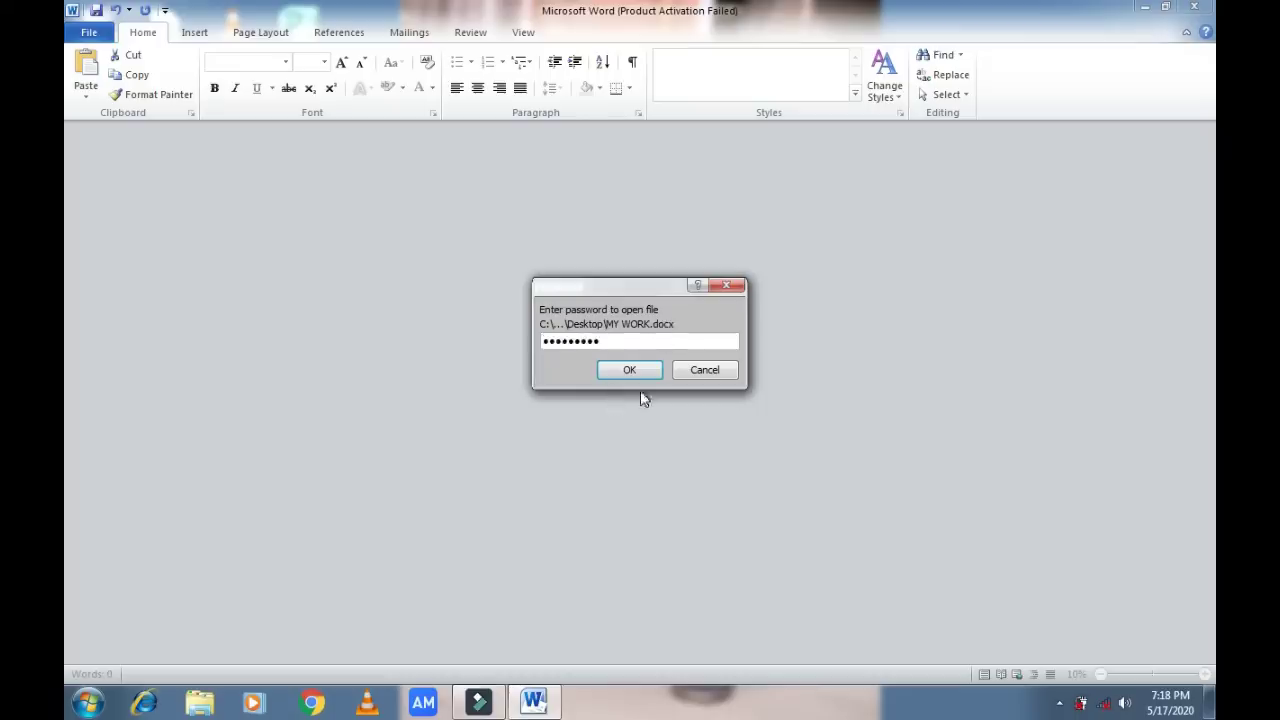
click(629, 370)
click(603, 409)
click(845, 154)
click(1190, 7)
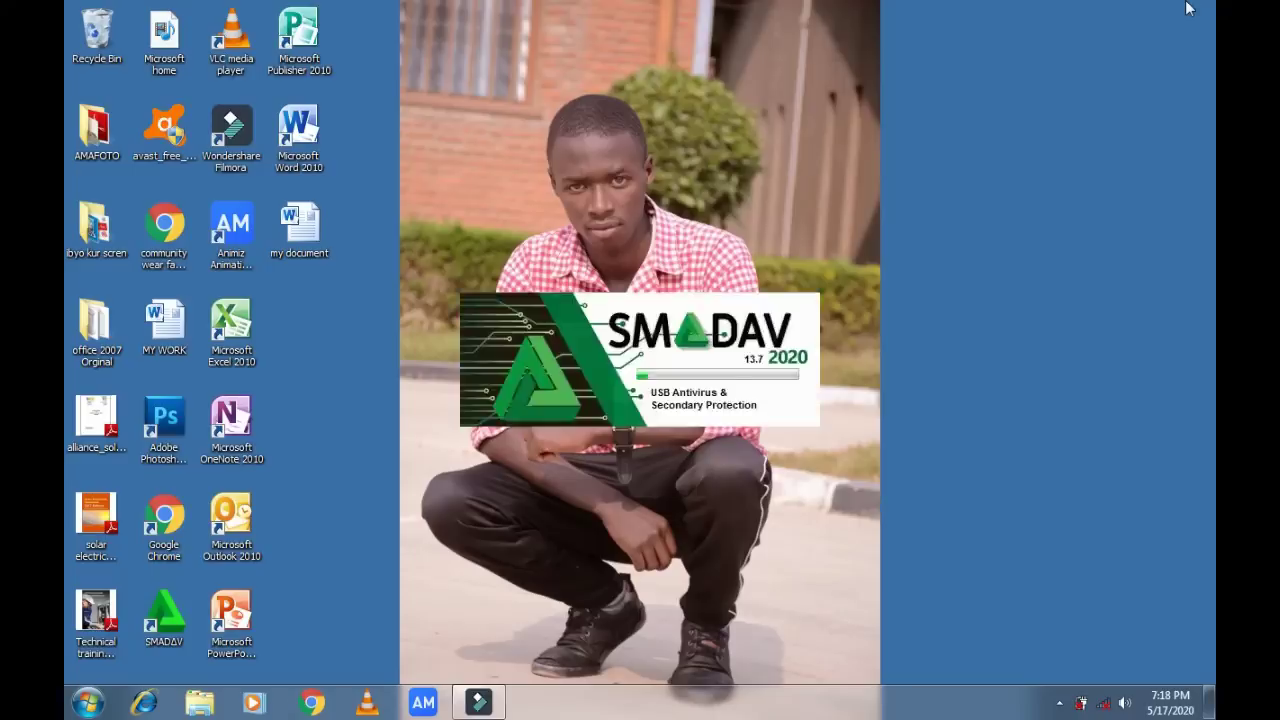
Relaunch Word, reopen MY WORK by entering its password, then close Word again.
double_click(297, 146)
click(846, 156)
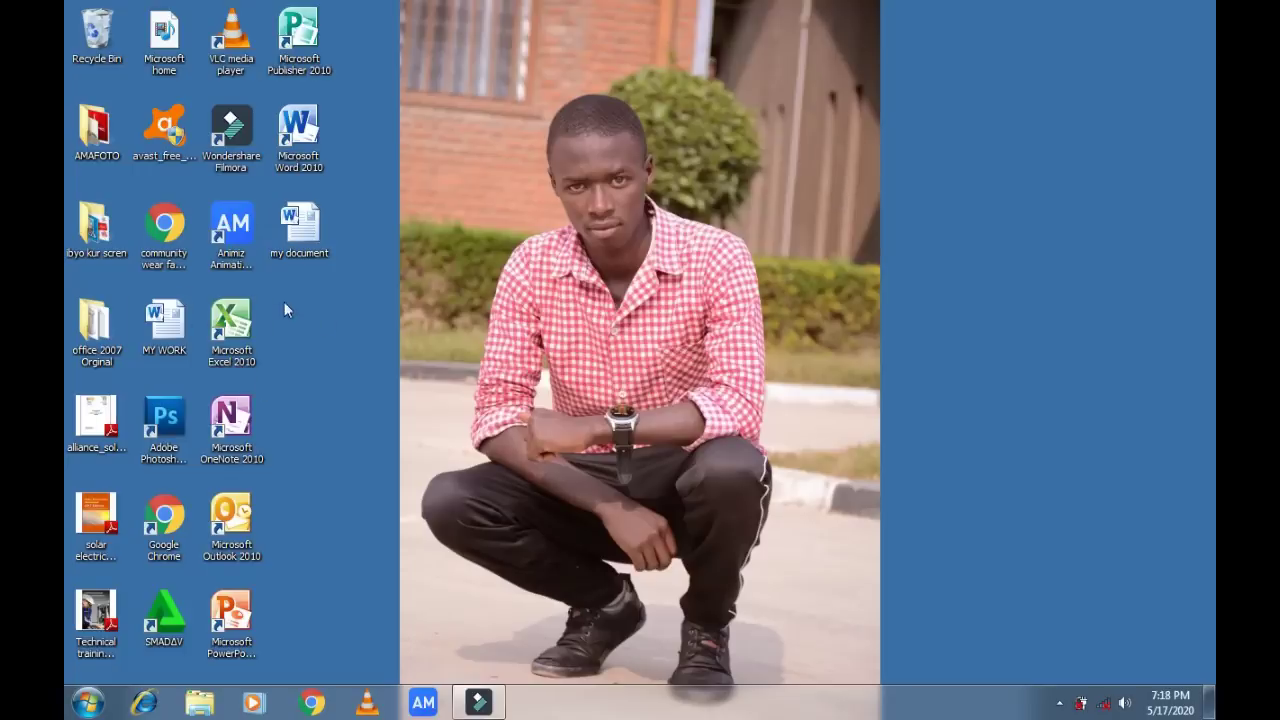
double_click(157, 350)
click(632, 372)
click(853, 158)
click(1190, 8)
In a new blank document, type 'My name is david' and capitalize it to David with Change Case.
double_click(296, 146)
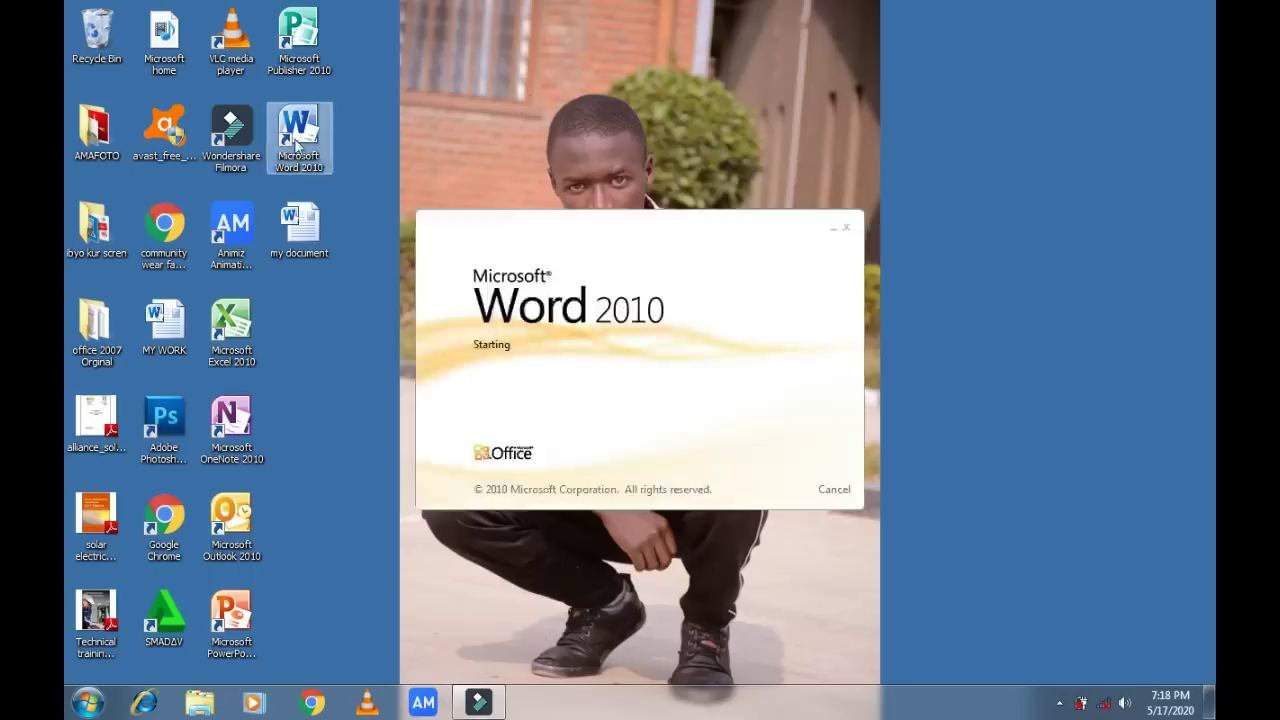
click(853, 158)
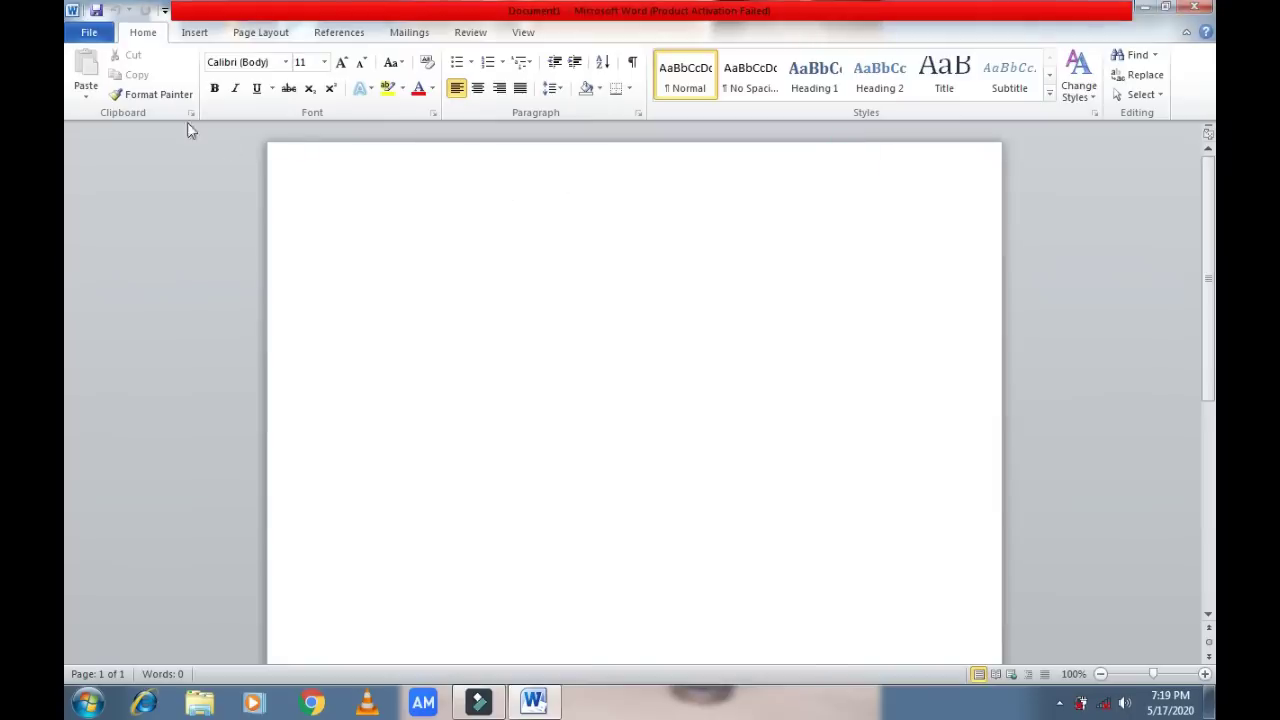
text(My name is davi)
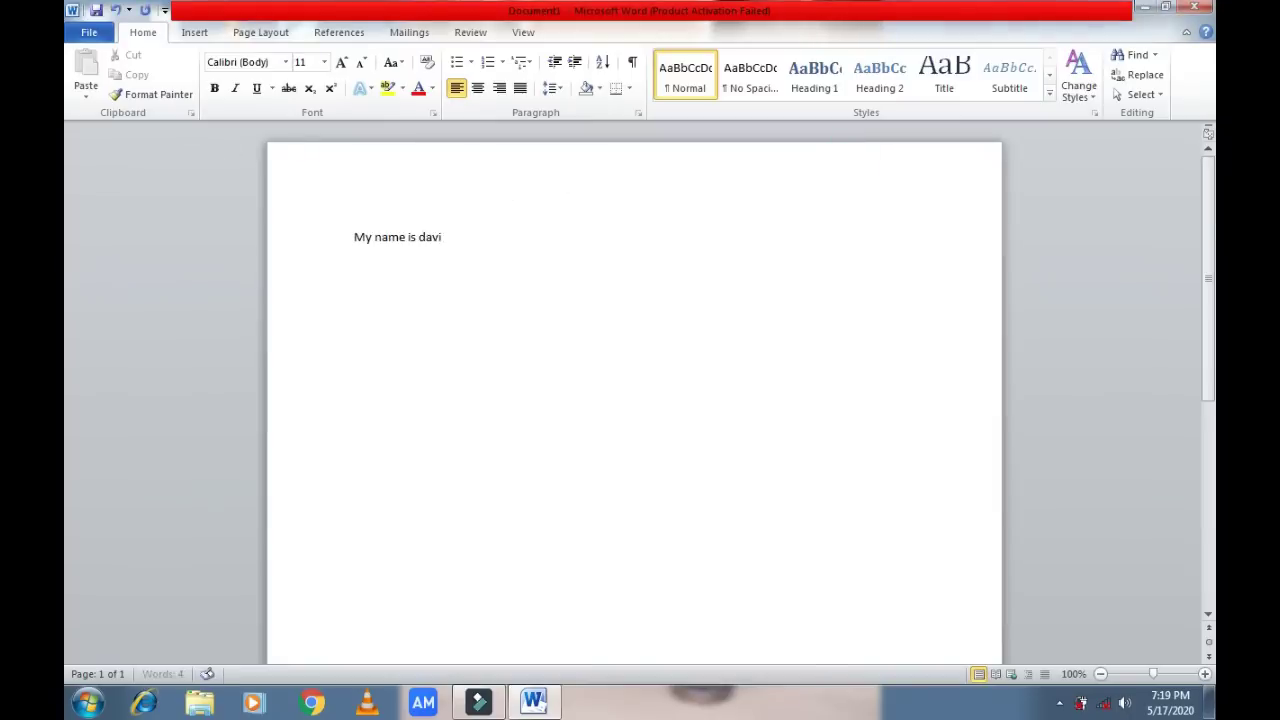
text(d)
mouse_move(416, 241)
mouse_down()
mouse_move(454, 240)
mouse_move(419, 239)
mouse_up()
click(437, 238)
click(394, 62)
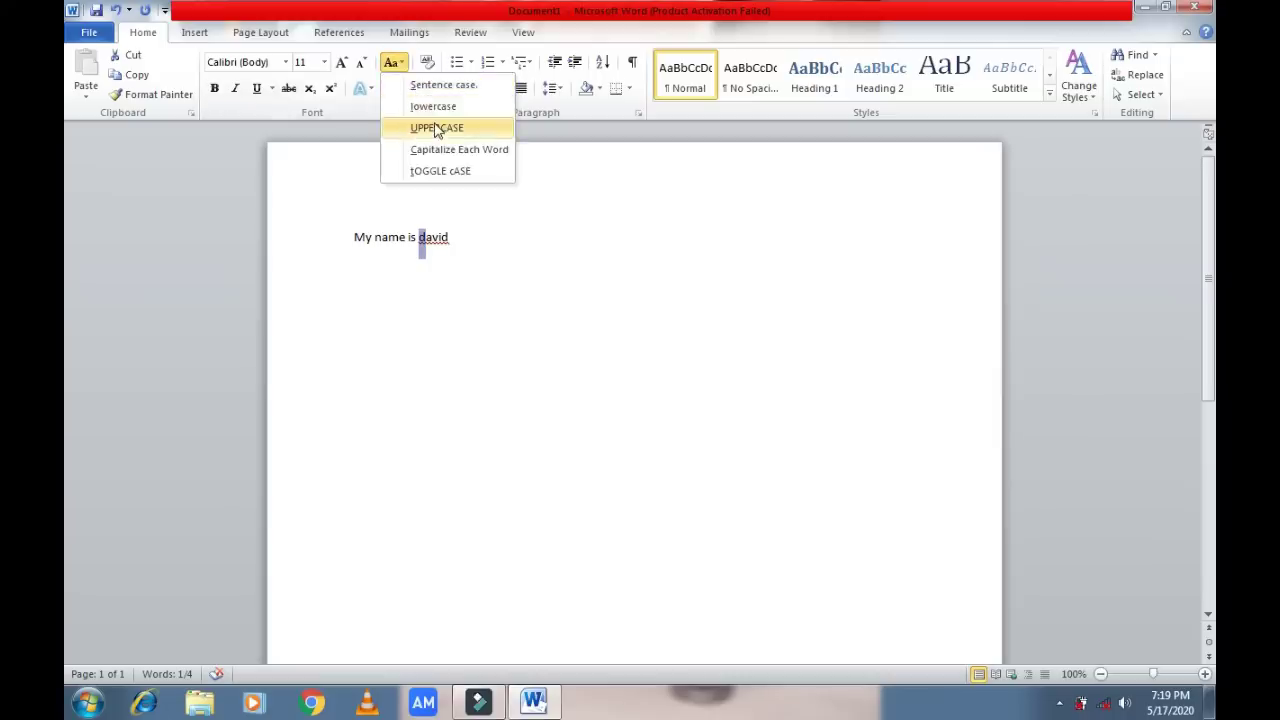
click(470, 150)
click(480, 323)
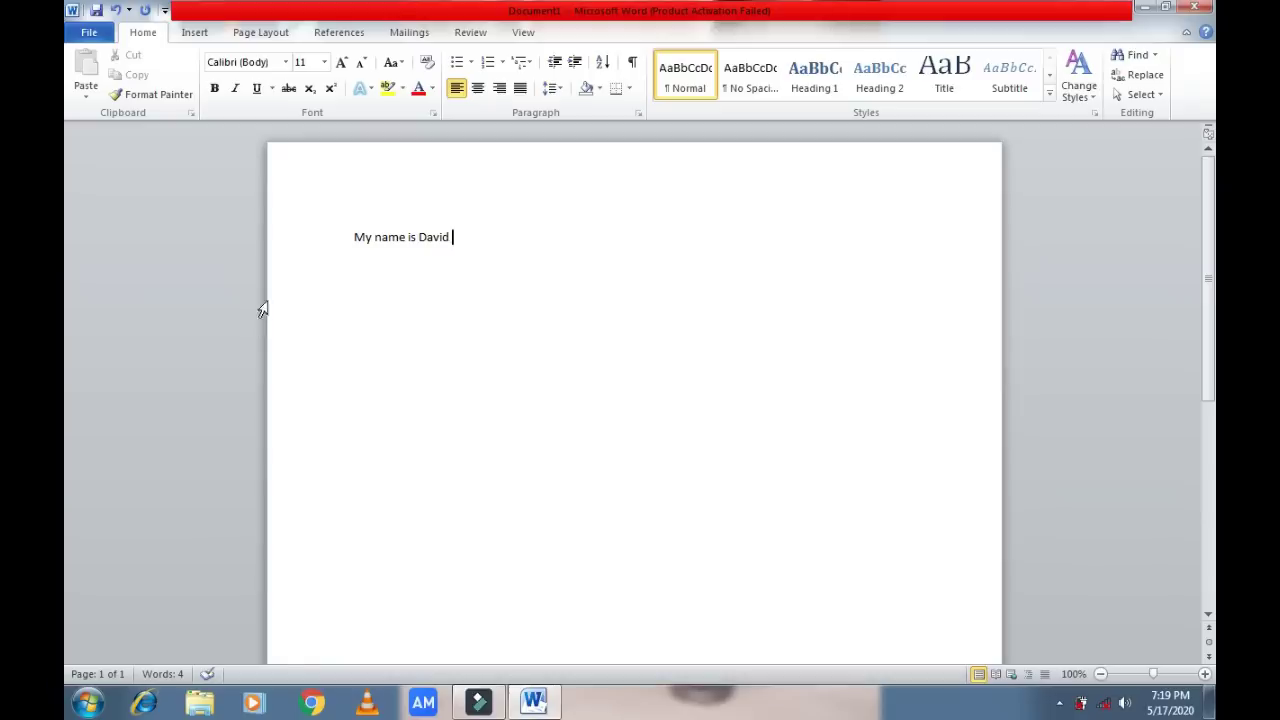
Bring up the Save As dialog in the Documents library, proposing 'My name is David' as the file name.
click(101, 38)
click(96, 28)
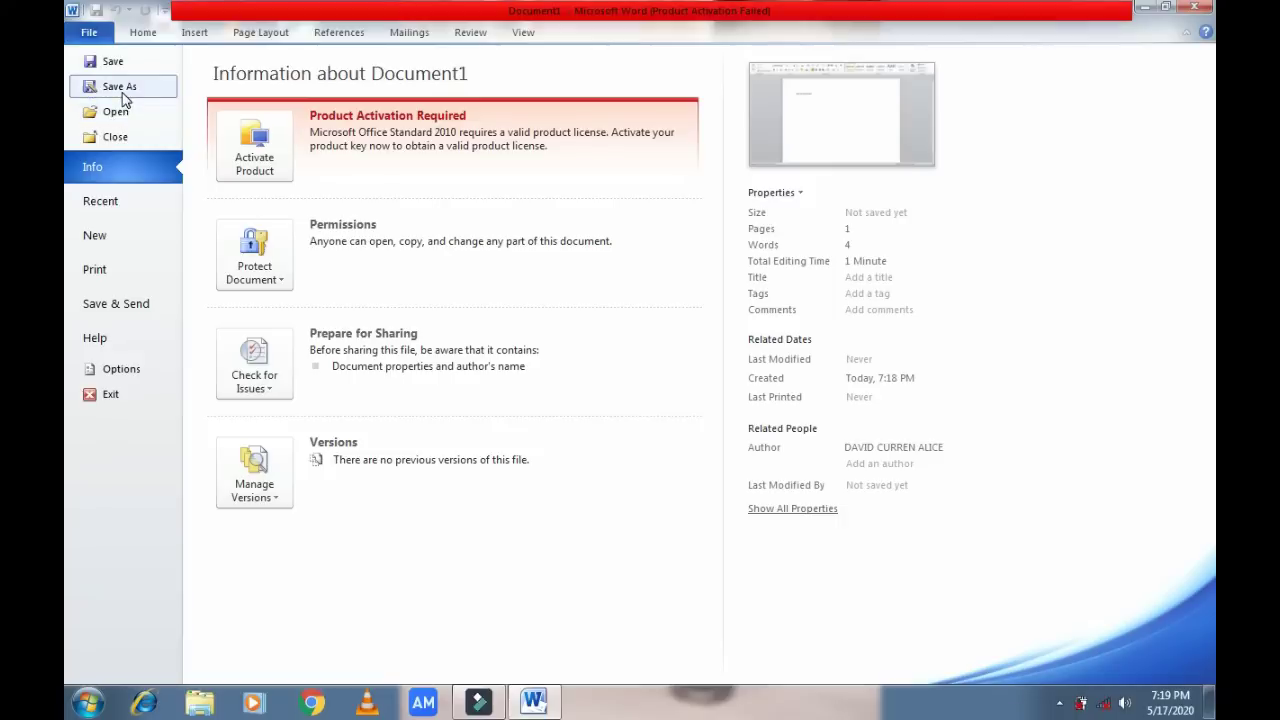
key(Escape)
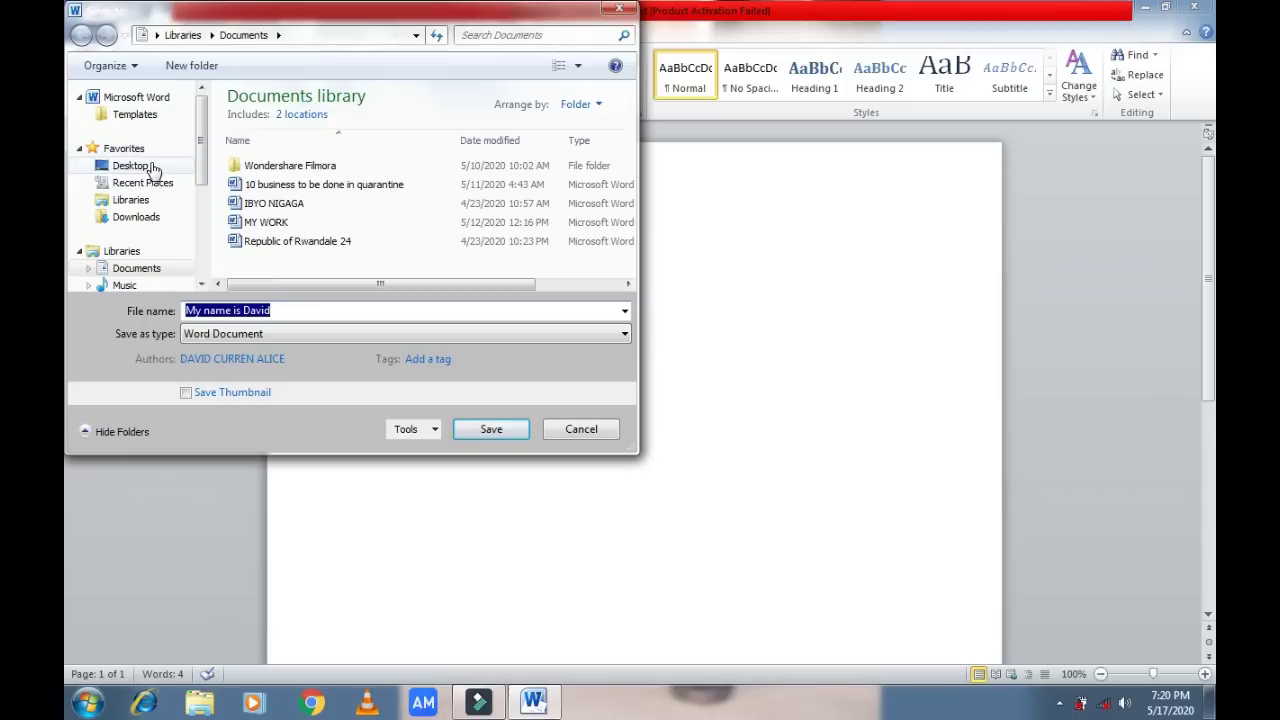
Save the document to the Desktop under the name 'My name is David'.
click(150, 167)
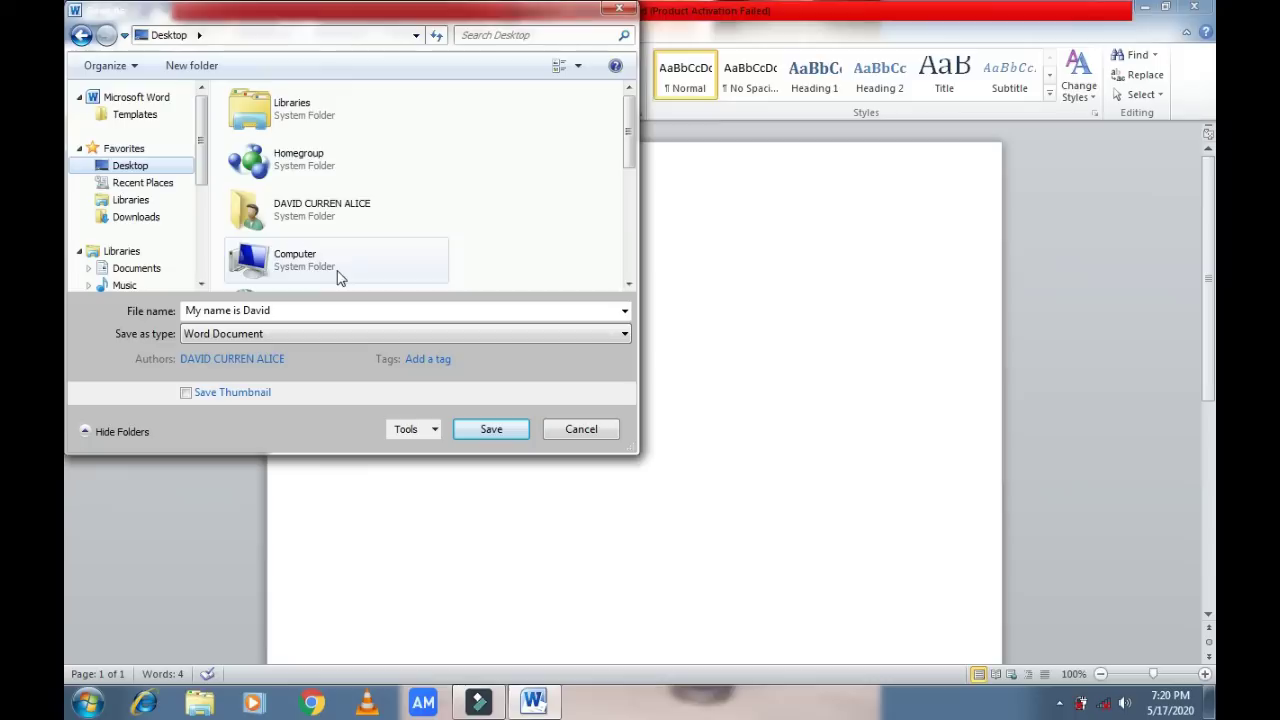
click(278, 310)
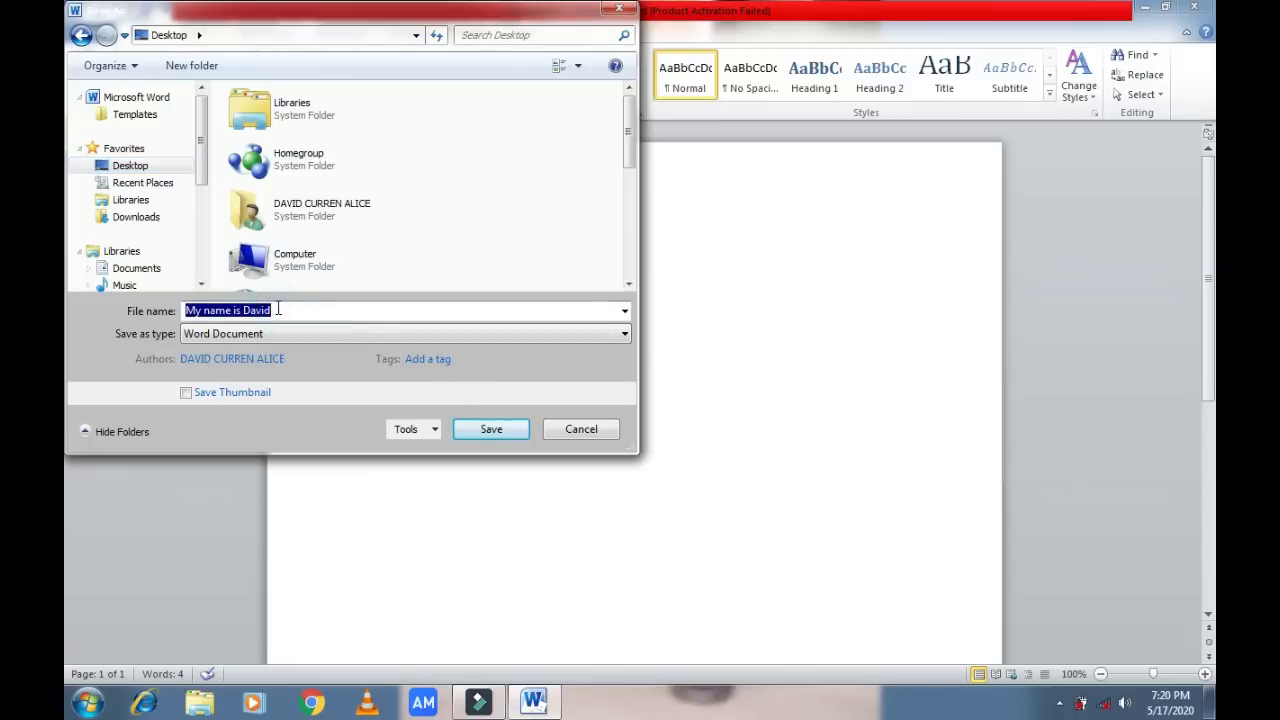
click(278, 310)
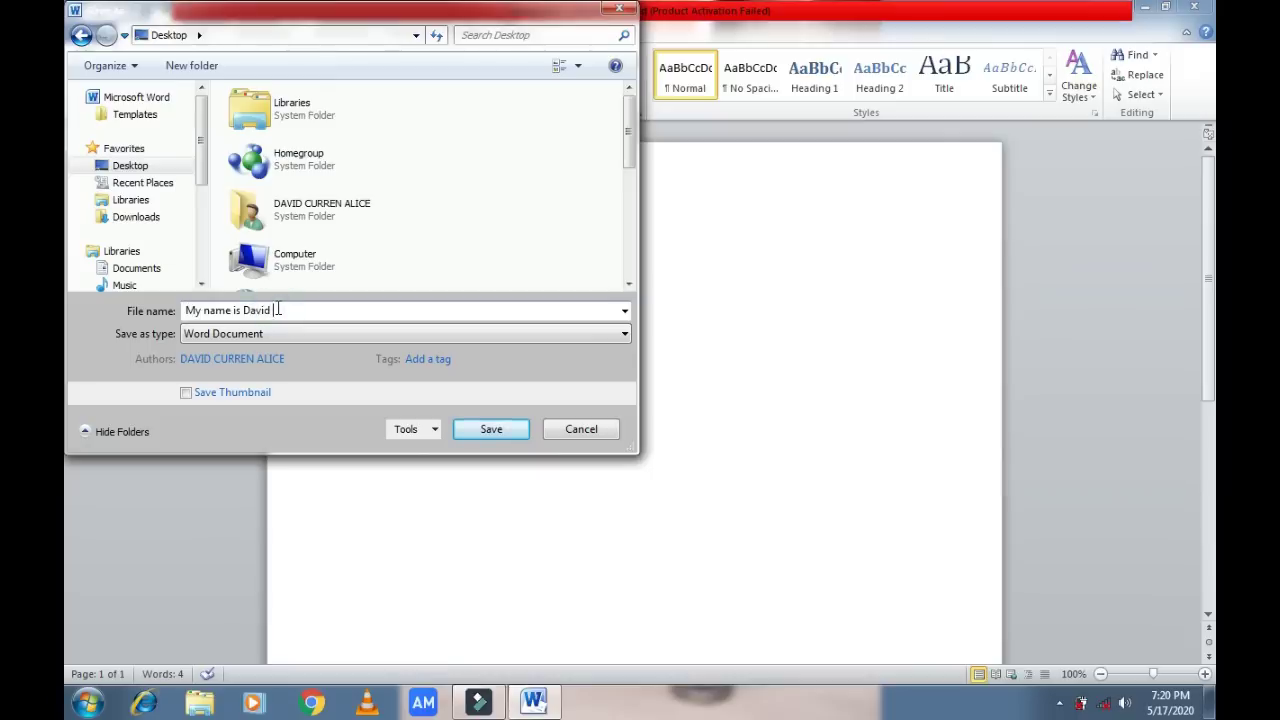
text(.)
click(491, 429)
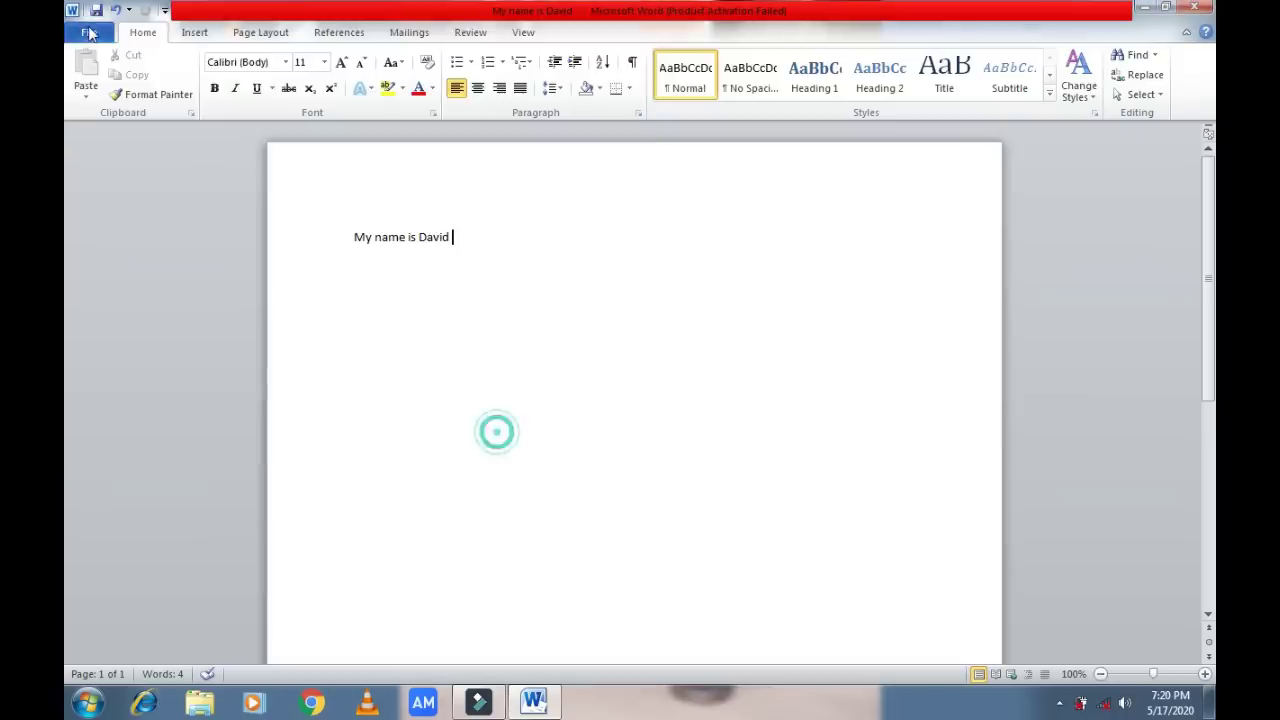
Encrypt the document via Protect Document, entering and confirming the open password.
click(90, 33)
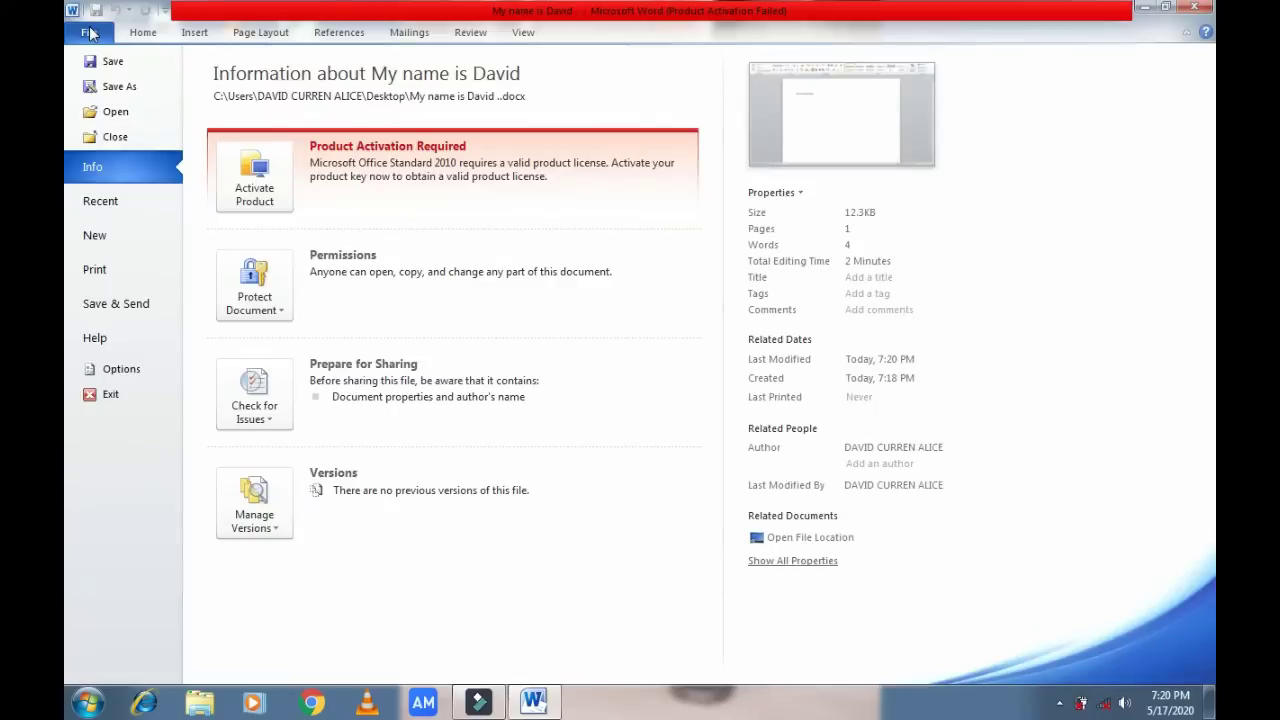
click(262, 306)
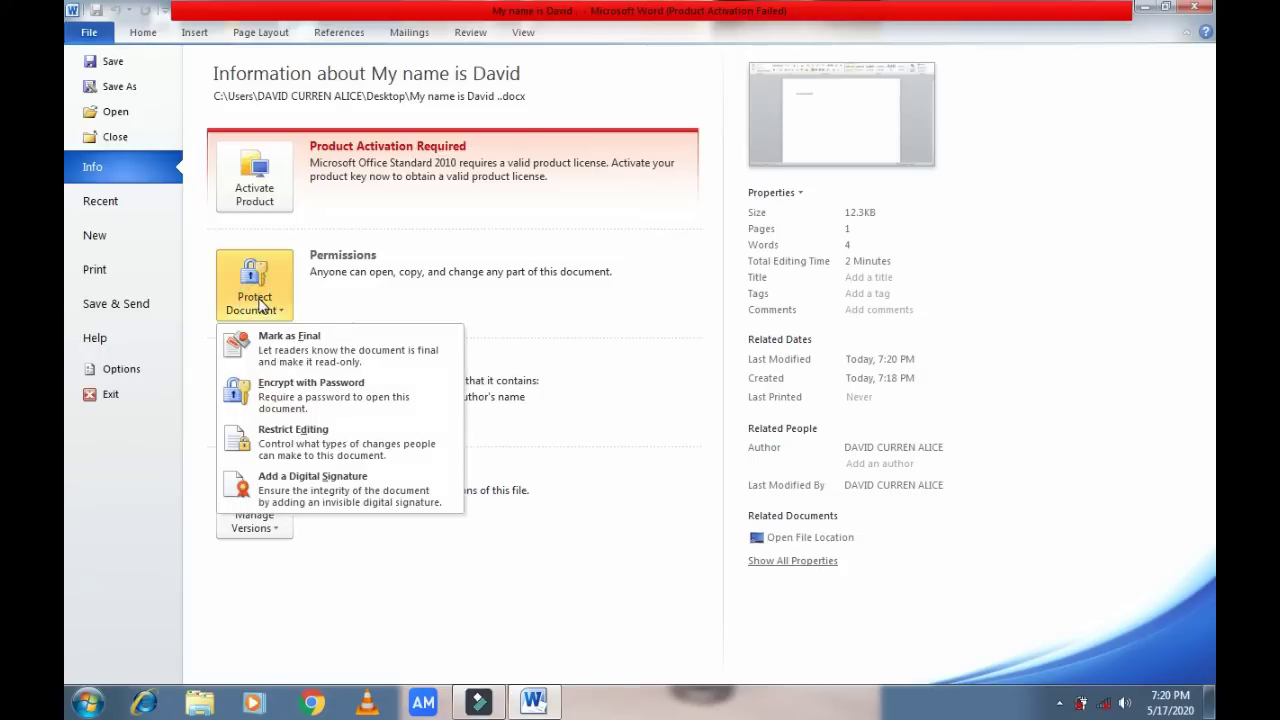
click(337, 397)
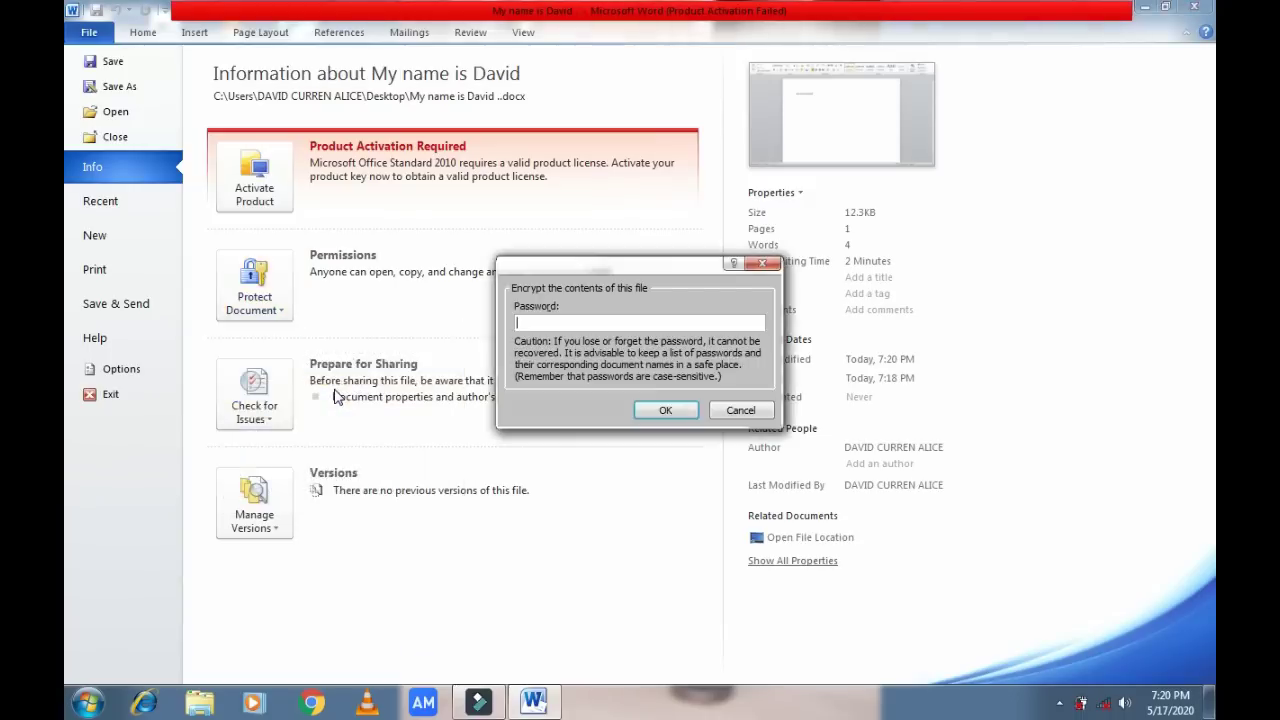
click(665, 412)
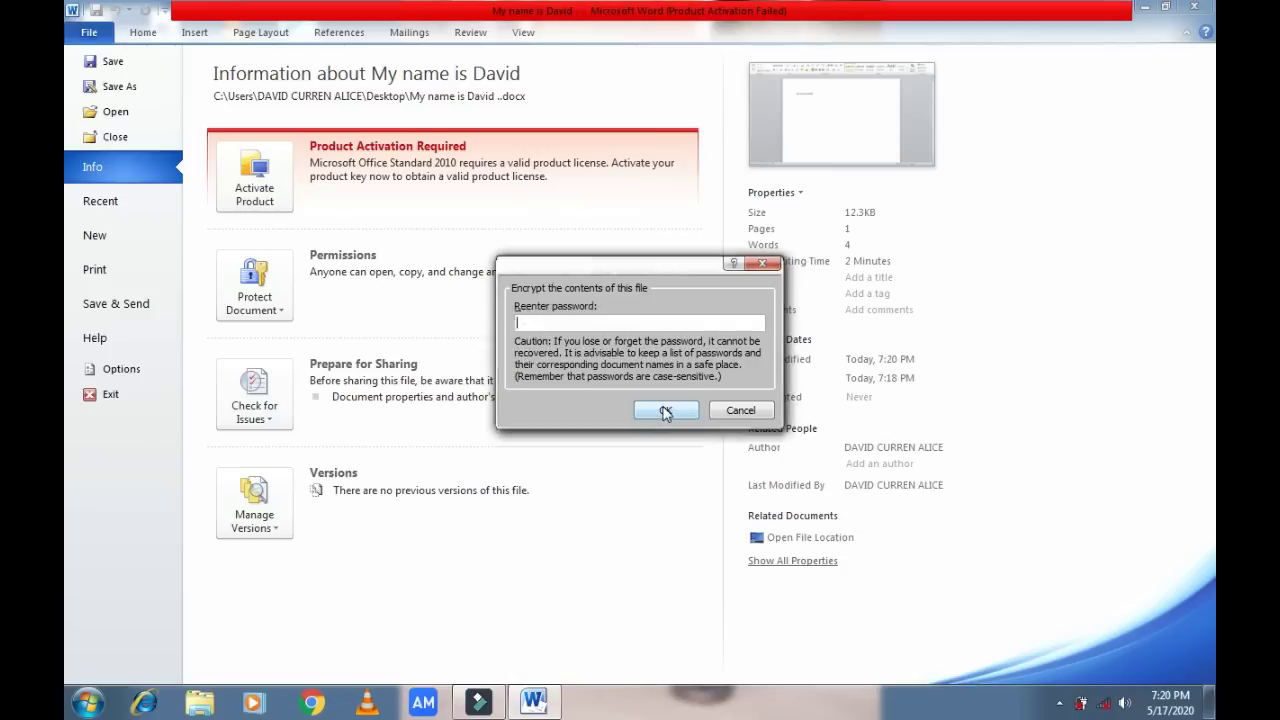
click(665, 410)
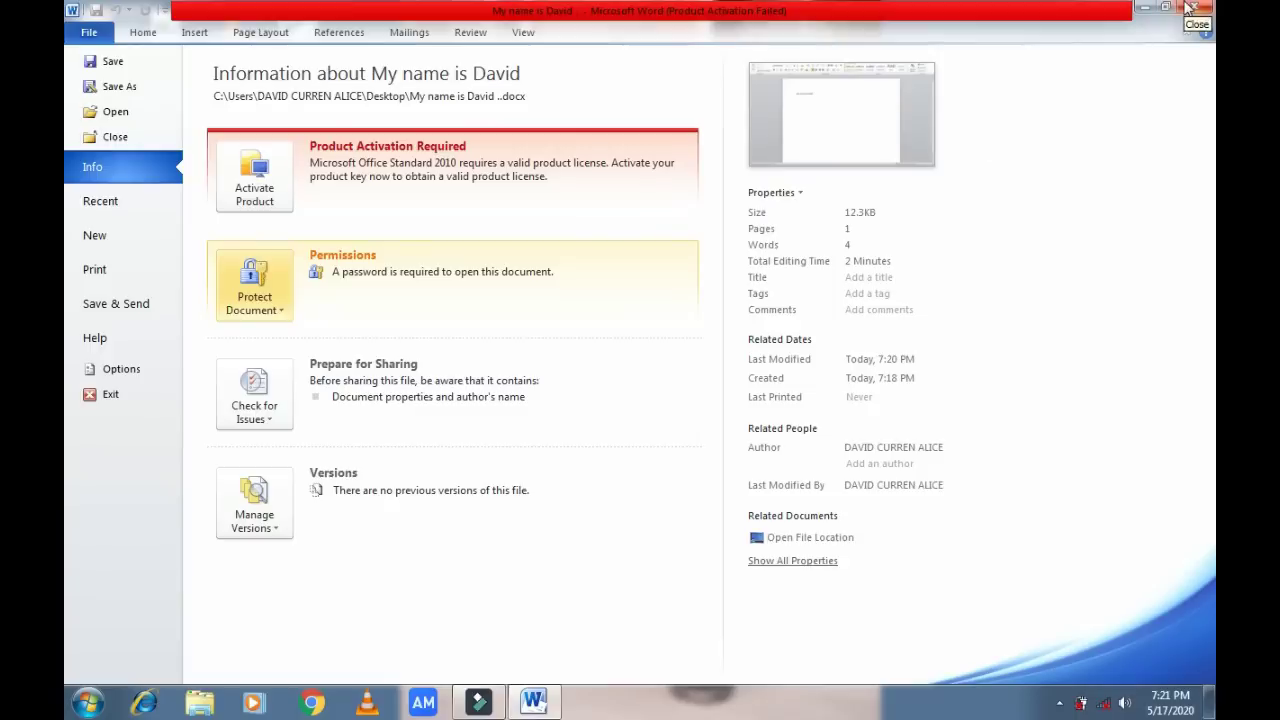
Close Word and save the changes to the encrypted document.
click(1190, 8)
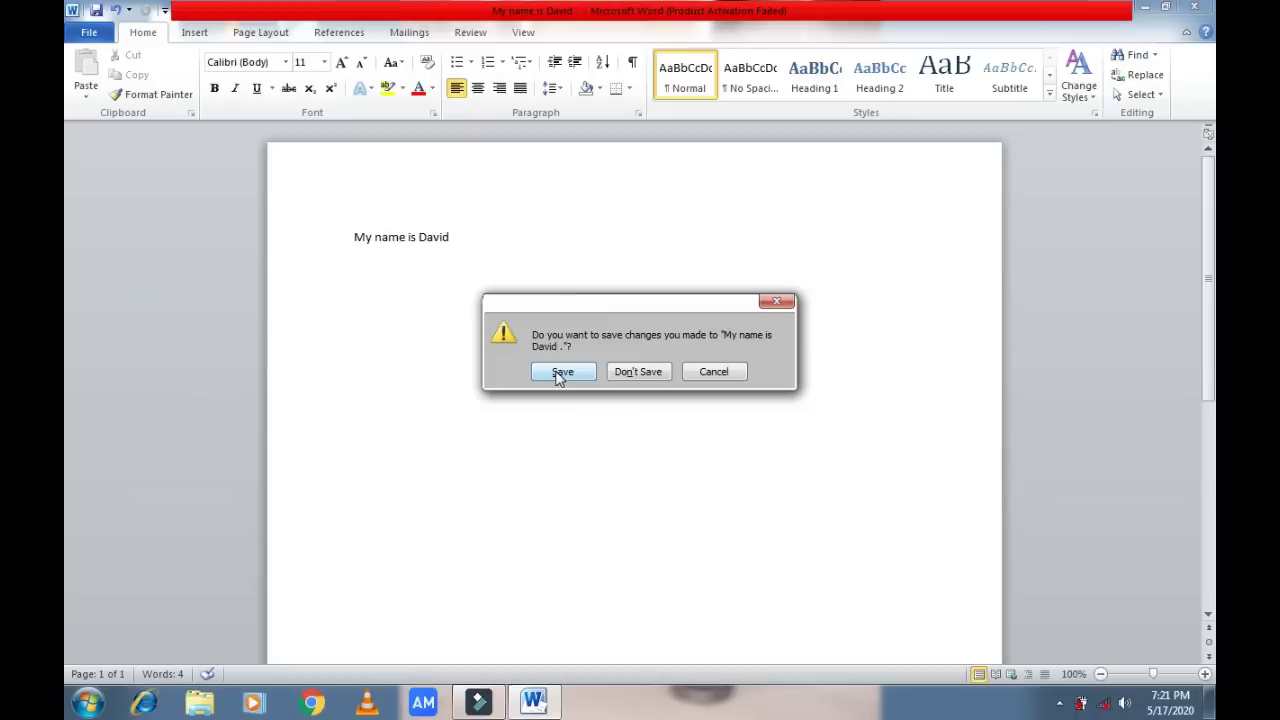
click(562, 372)
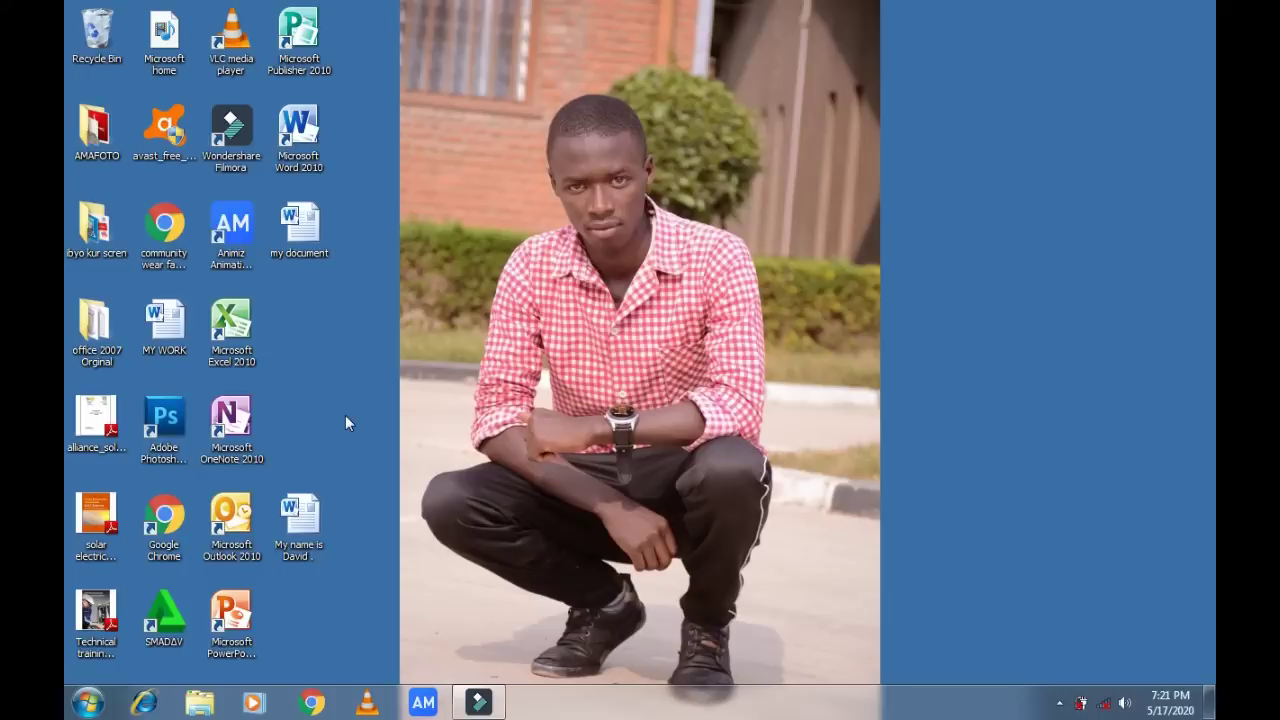
Open the My name is David file from the desktop with its password and dismiss the activation wizard.
double_click(298, 540)
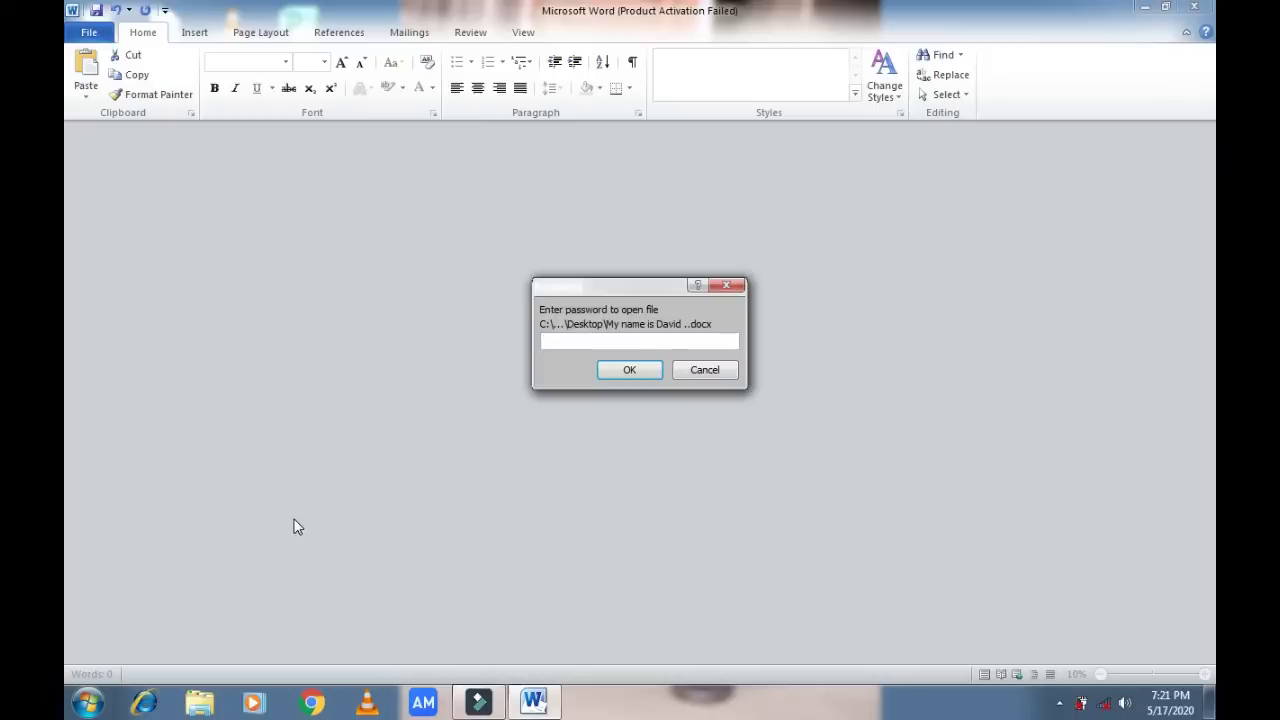
click(629, 370)
click(845, 155)
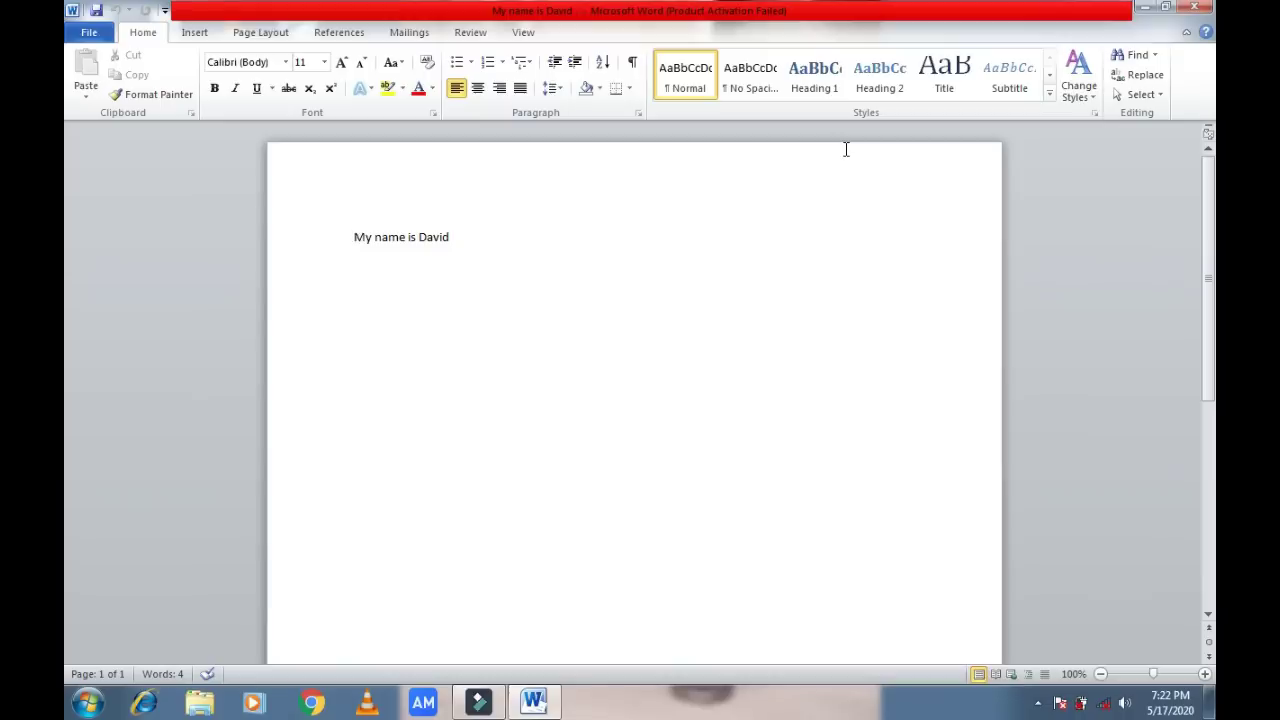
Type 9 at the start of the line, before 'My name is David'.
text(9)
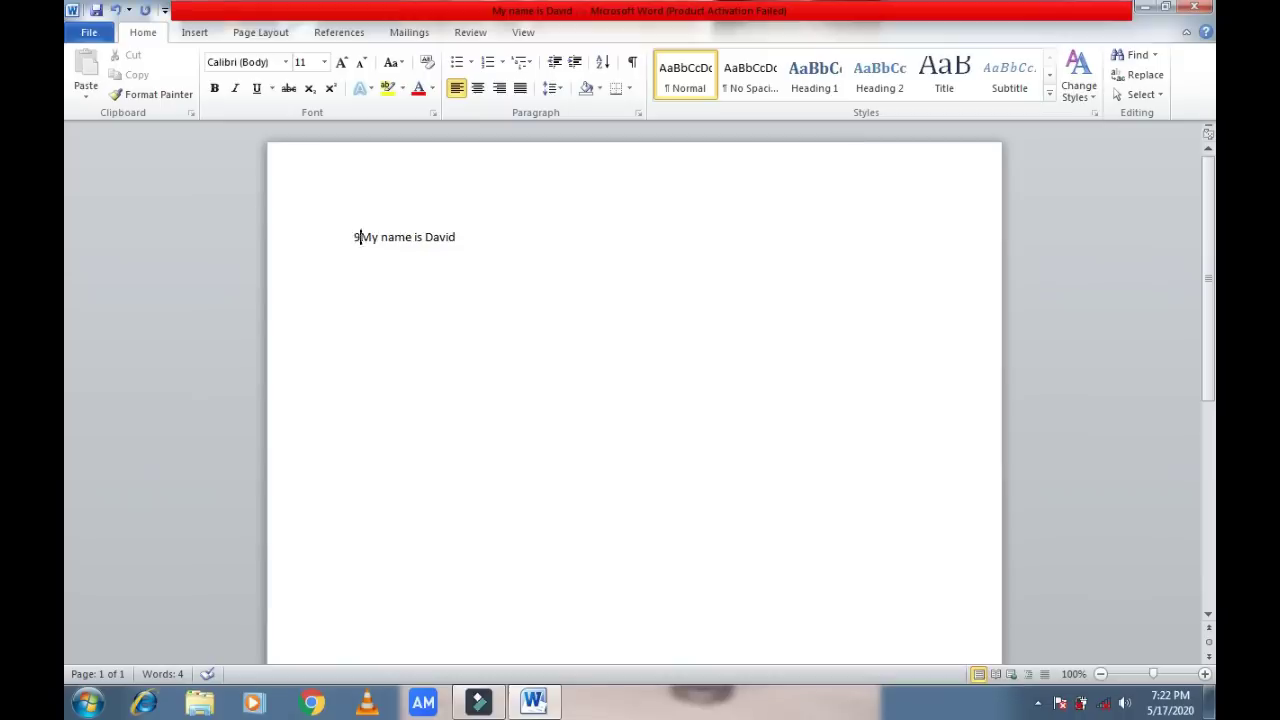